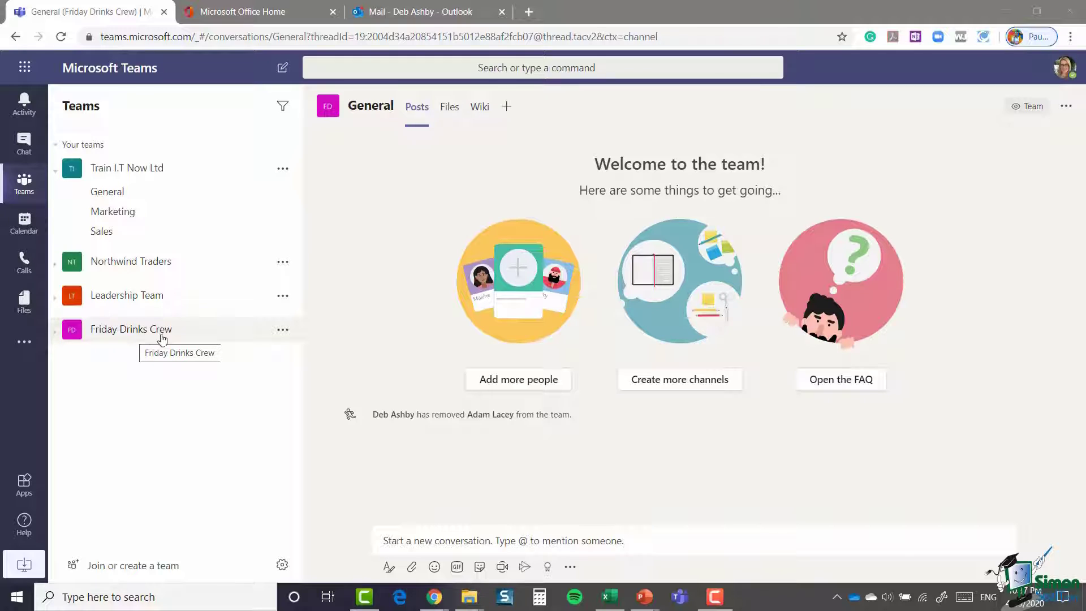
# - Copy the shareable link to the Friday Drinks Crew team
pyautogui.click(283, 329)
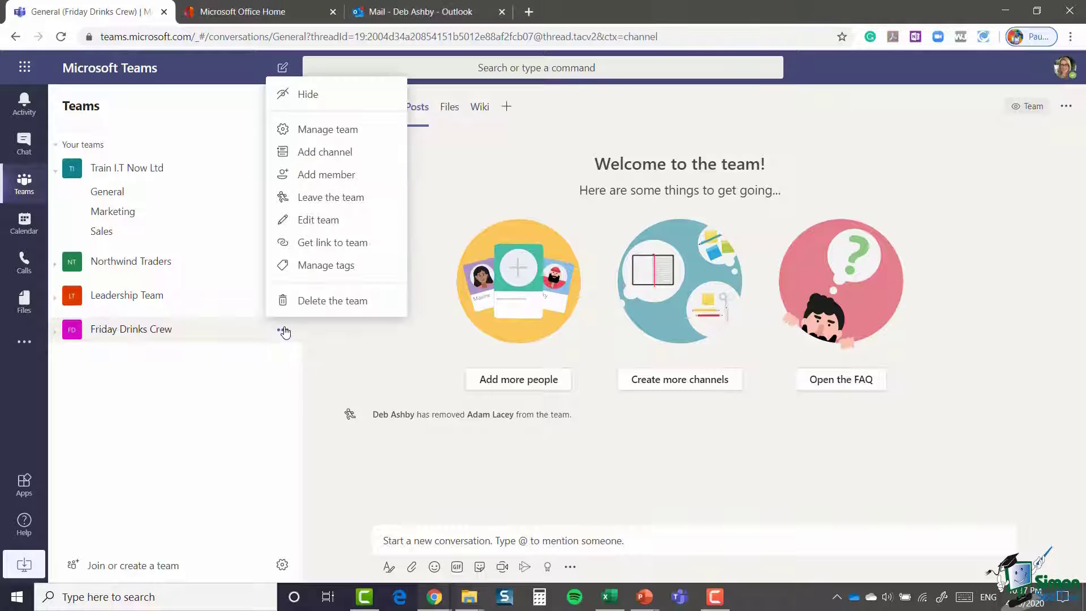
pyautogui.click(355, 247)
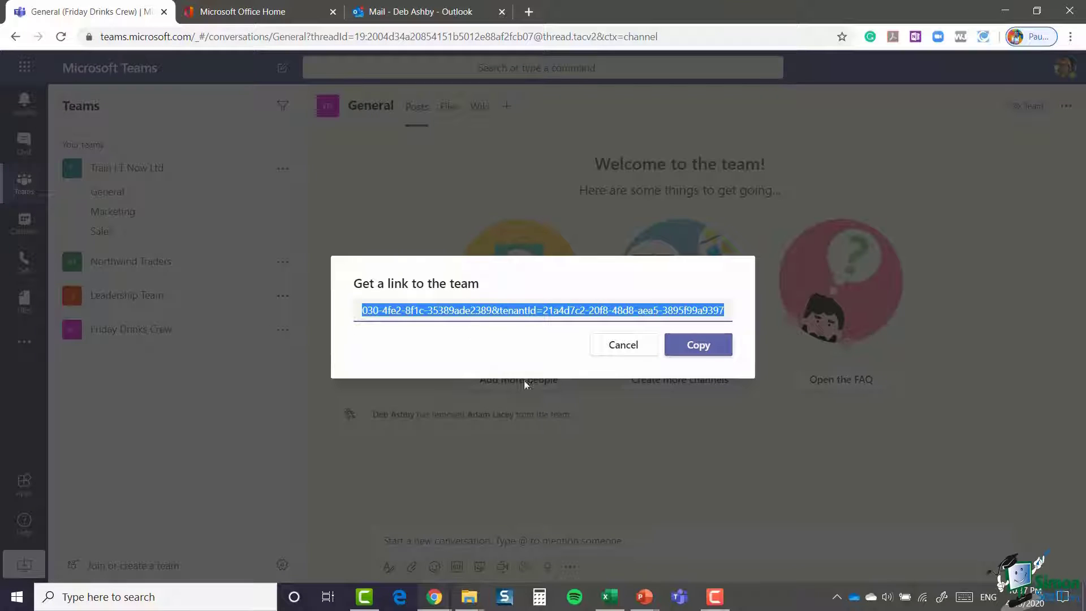
pyautogui.click(695, 352)
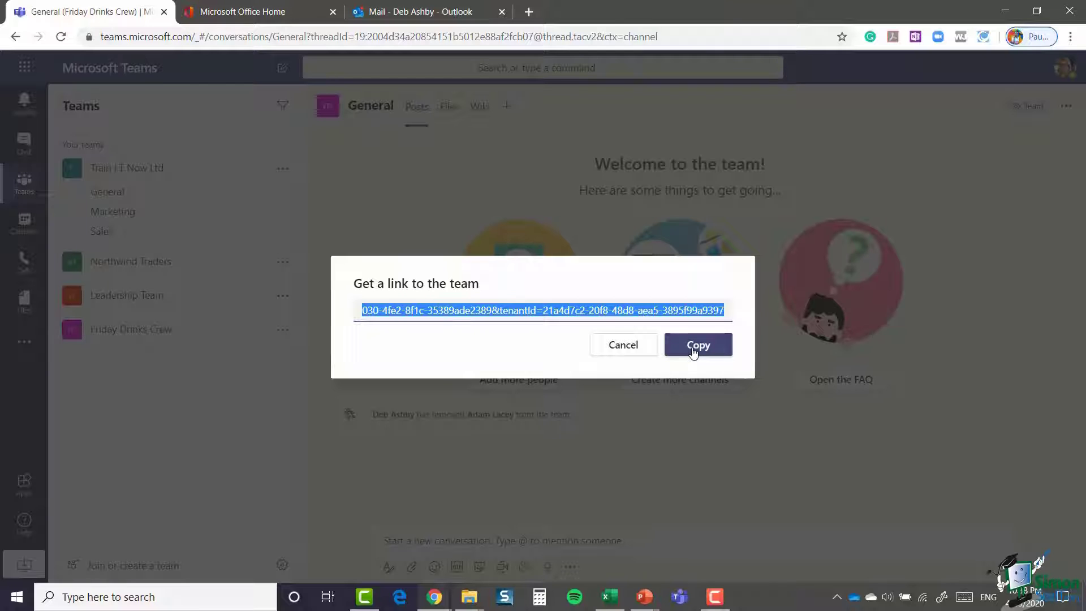
pyautogui.click(627, 350)
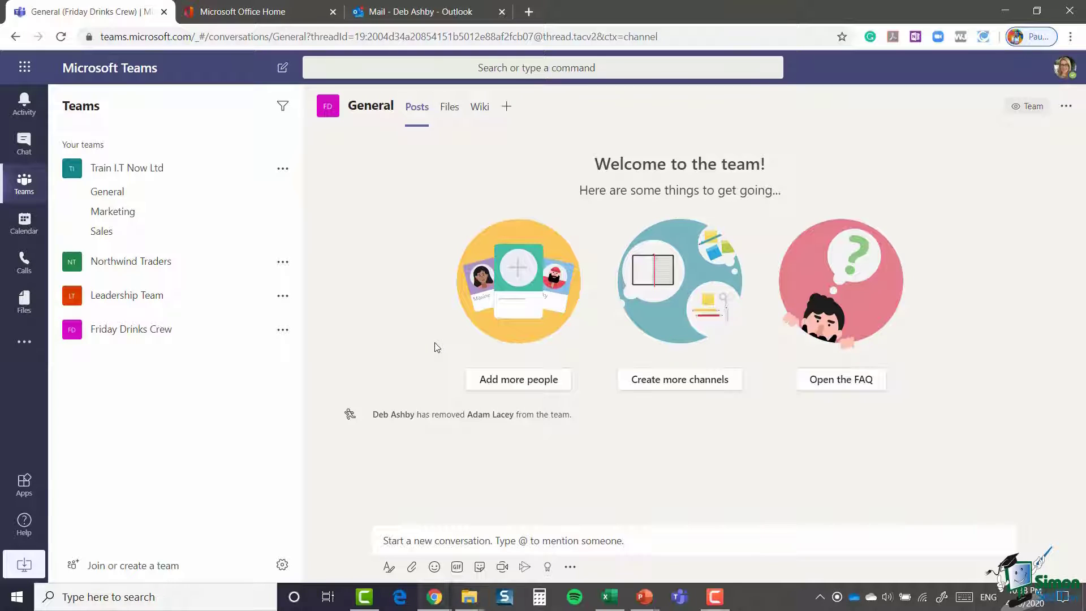
# - Accept the pending join request under Manage team, then review the updated Members list
pyautogui.click(283, 330)
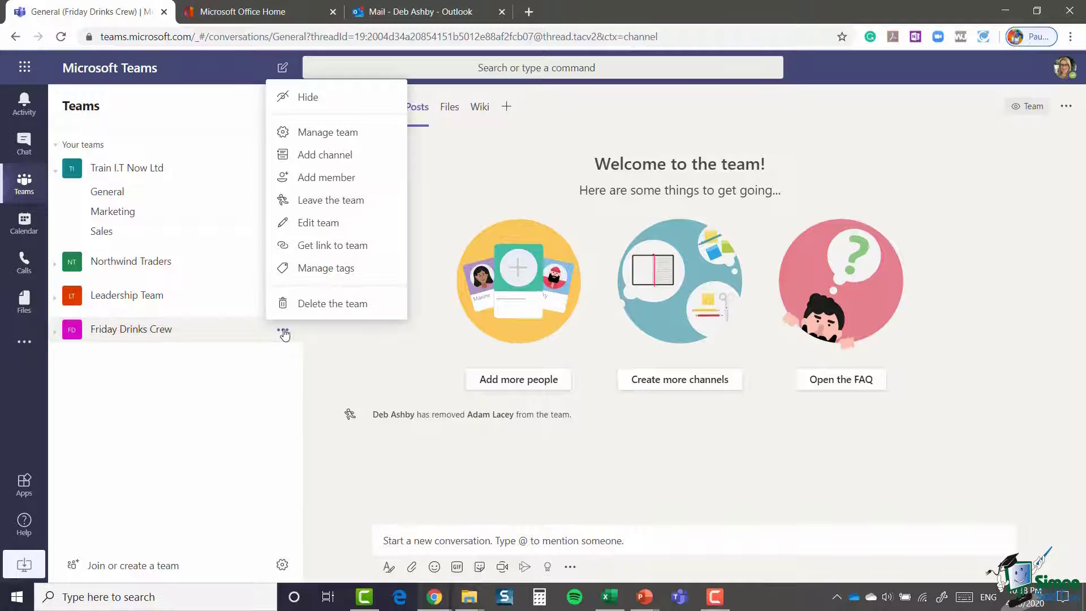
pyautogui.click(347, 139)
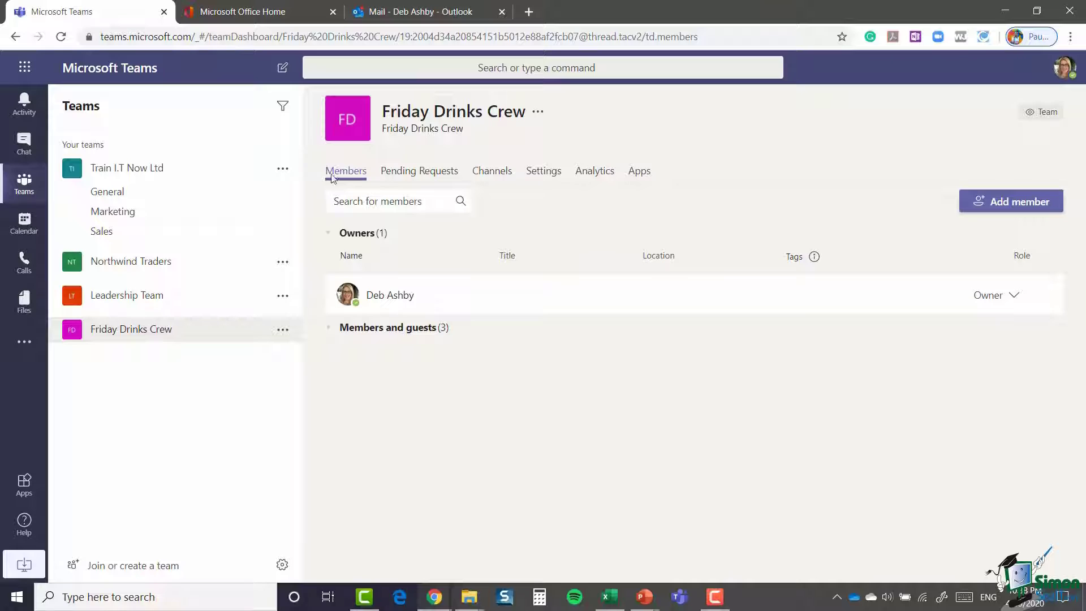
pyautogui.click(420, 175)
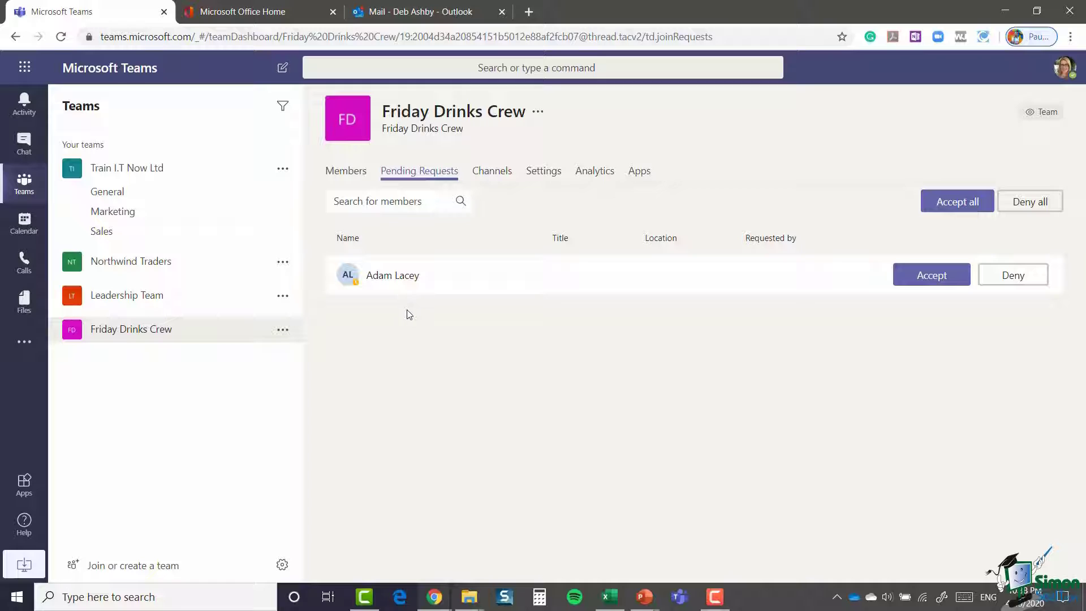
pyautogui.click(928, 277)
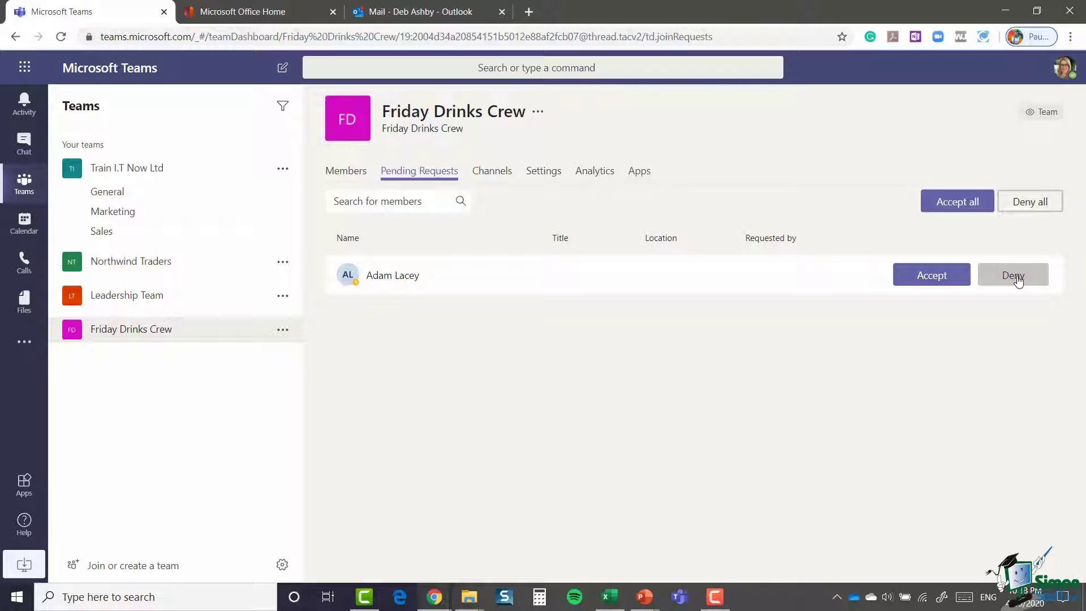
pyautogui.click(928, 278)
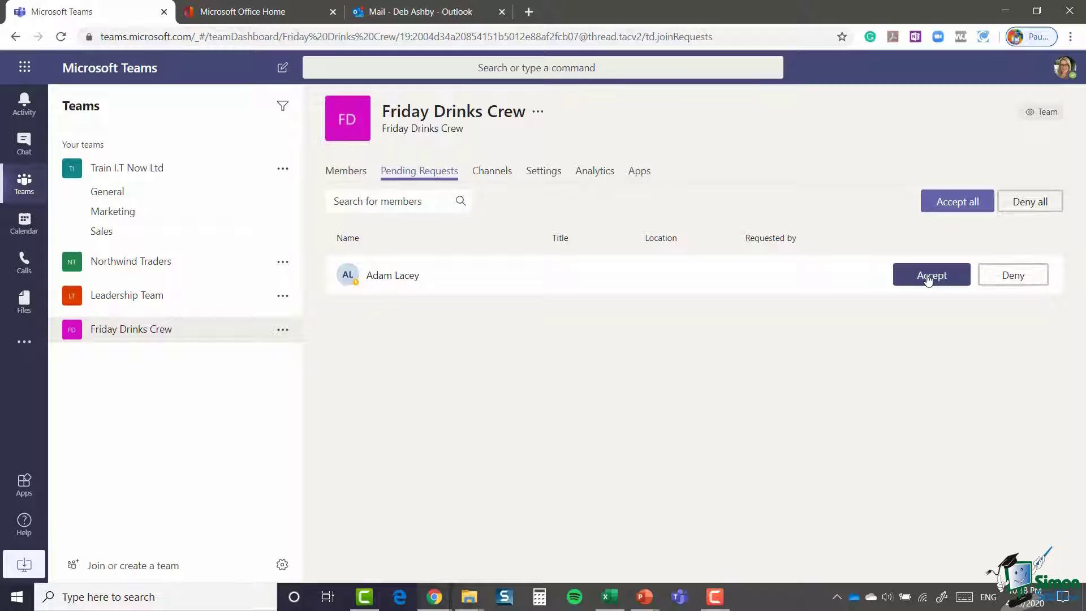
pyautogui.click(355, 172)
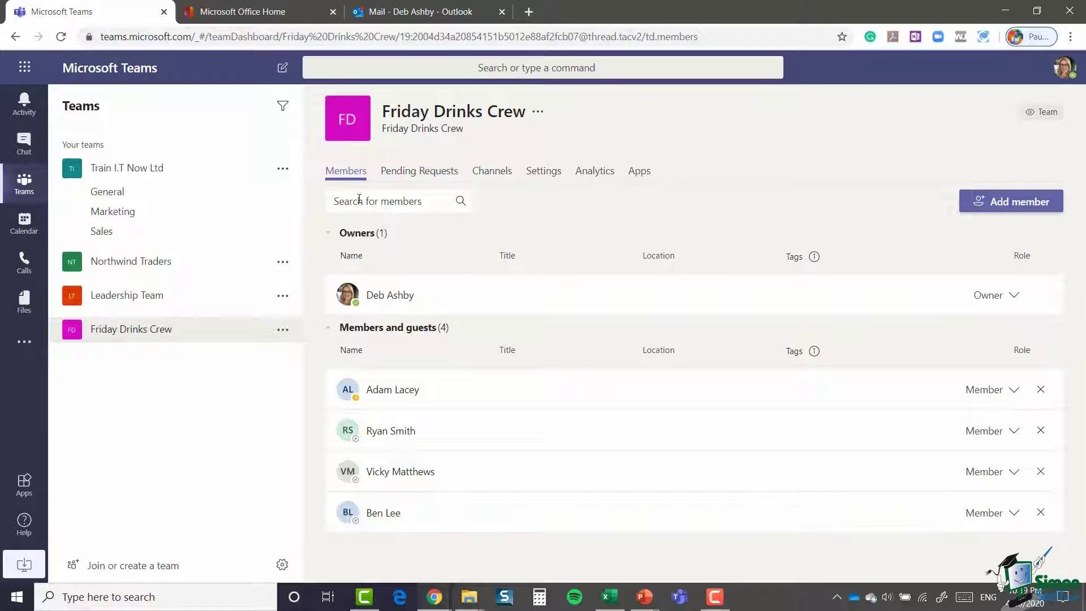
# - Generate a Team code in the Friday Drinks Crew settings and copy it
pyautogui.click(544, 179)
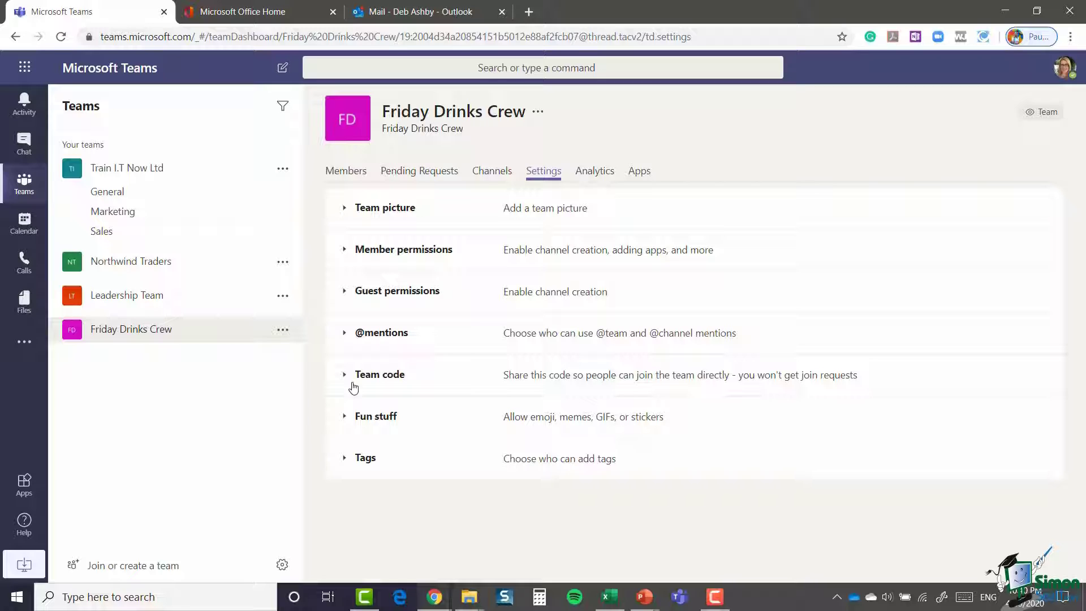
pyautogui.click(416, 174)
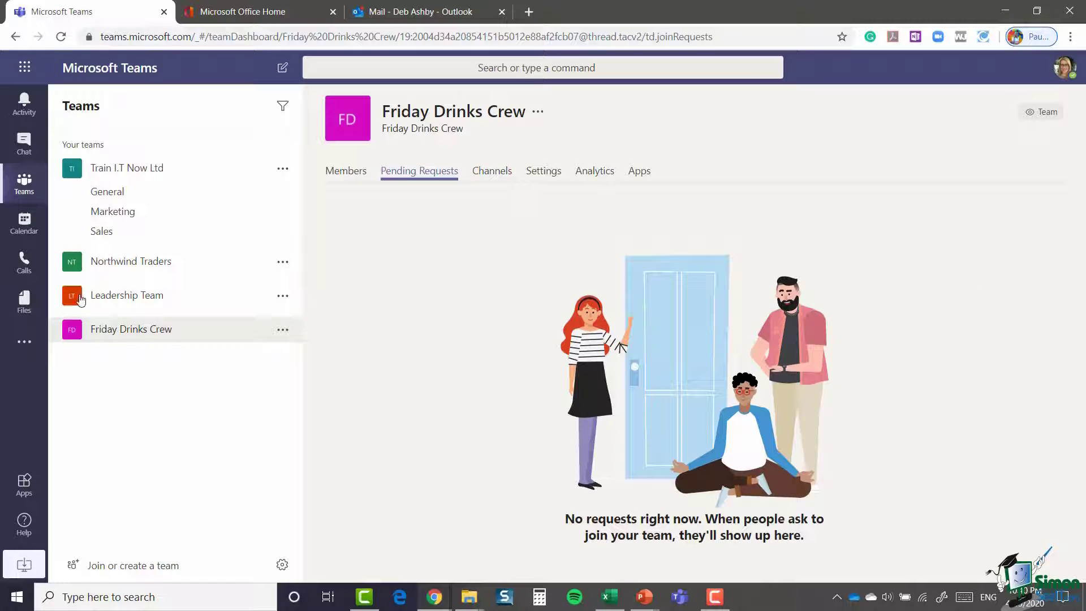
pyautogui.click(544, 173)
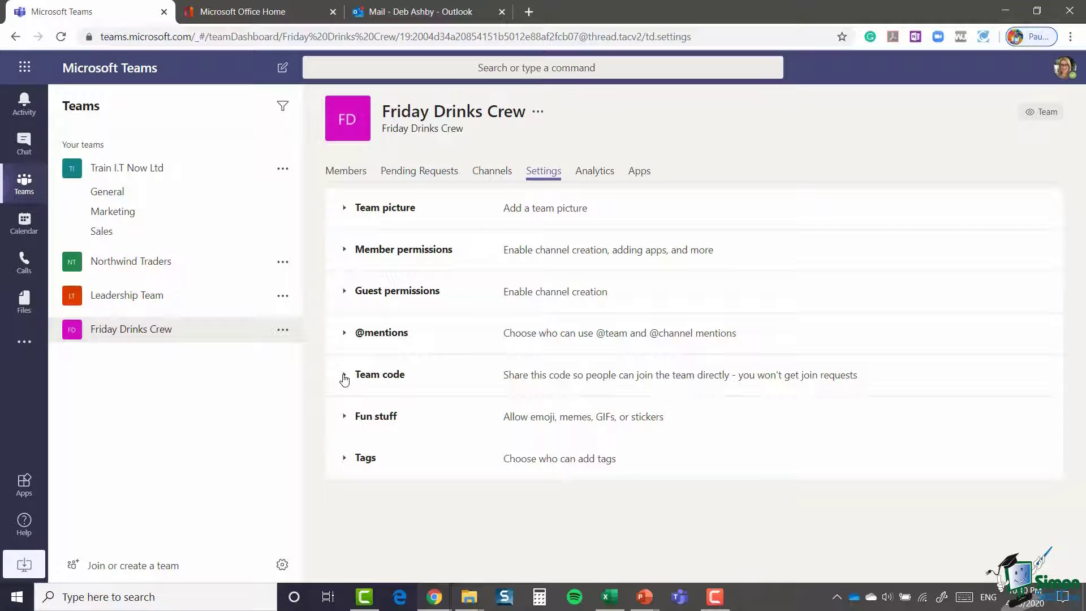
pyautogui.click(344, 378)
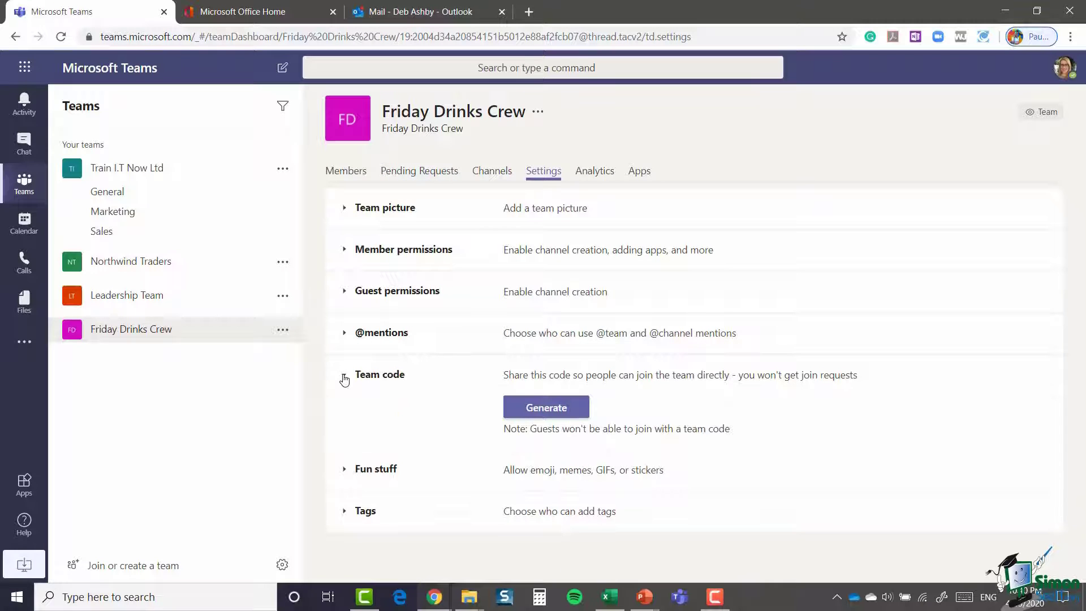
pyautogui.click(552, 410)
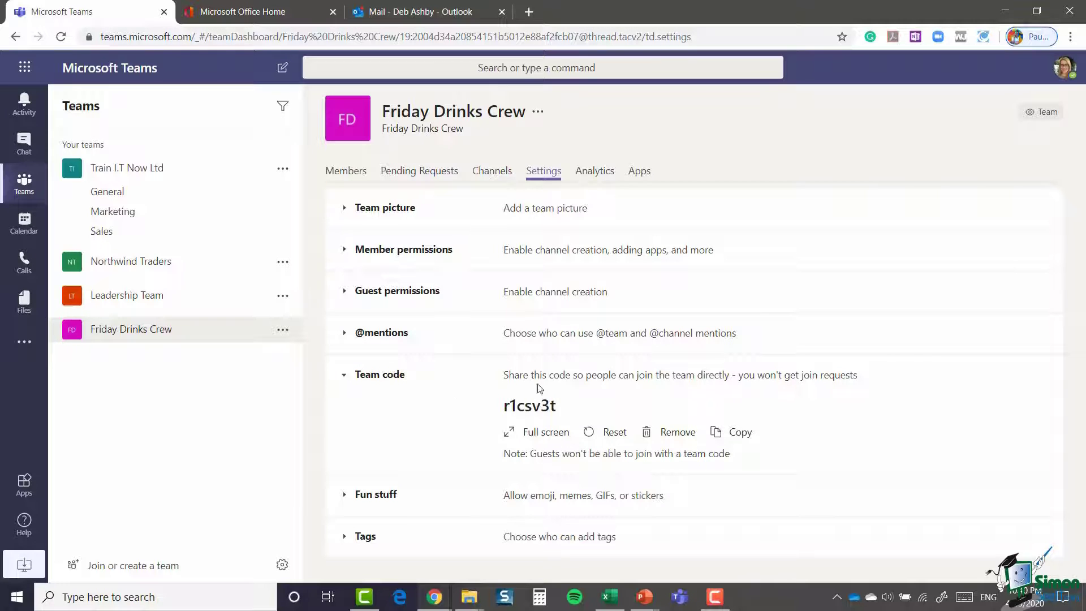
pyautogui.click(736, 433)
# - Send the new member an Outlook email titled 'Team Code' containing the pasted join code
pyautogui.click(435, 17)
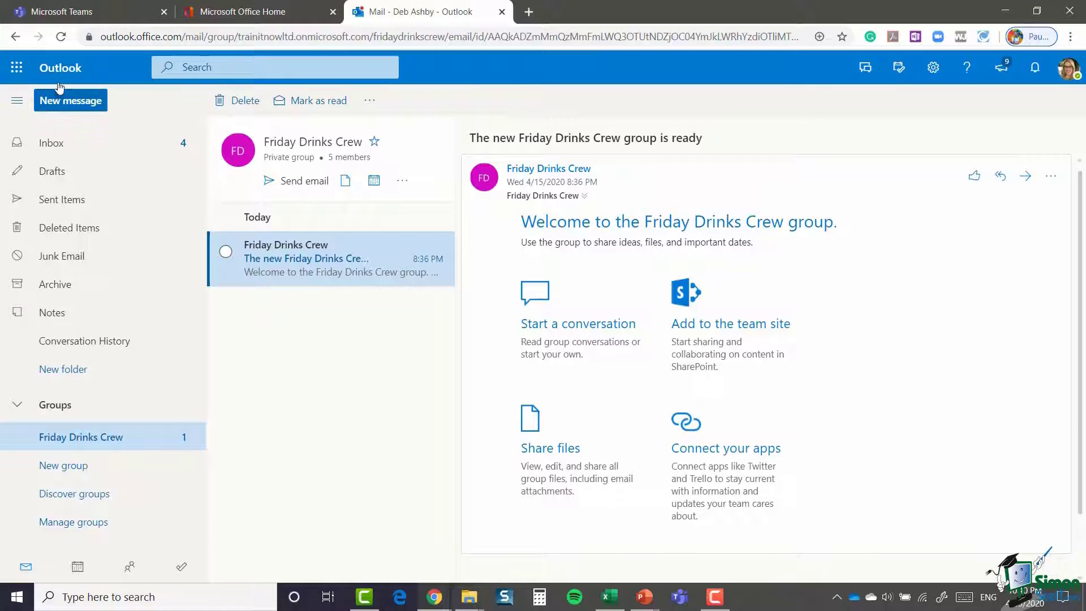
pyautogui.click(70, 100)
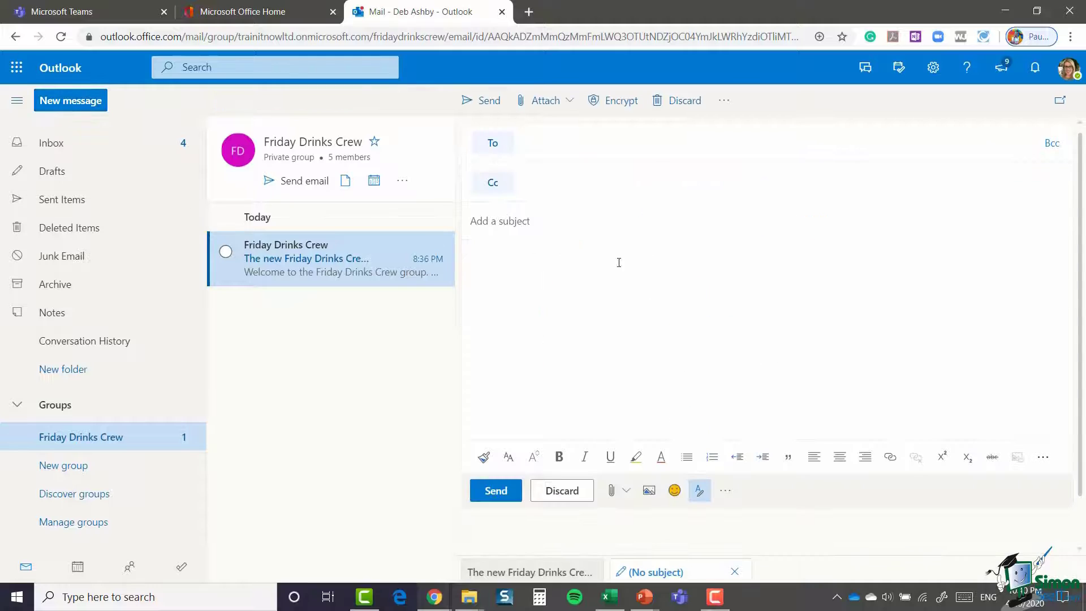
pyautogui.click(504, 226)
pyautogui.write('Team Code')
pyautogui.press('Tab')
pyautogui.hotkey('ctrl', 'v')
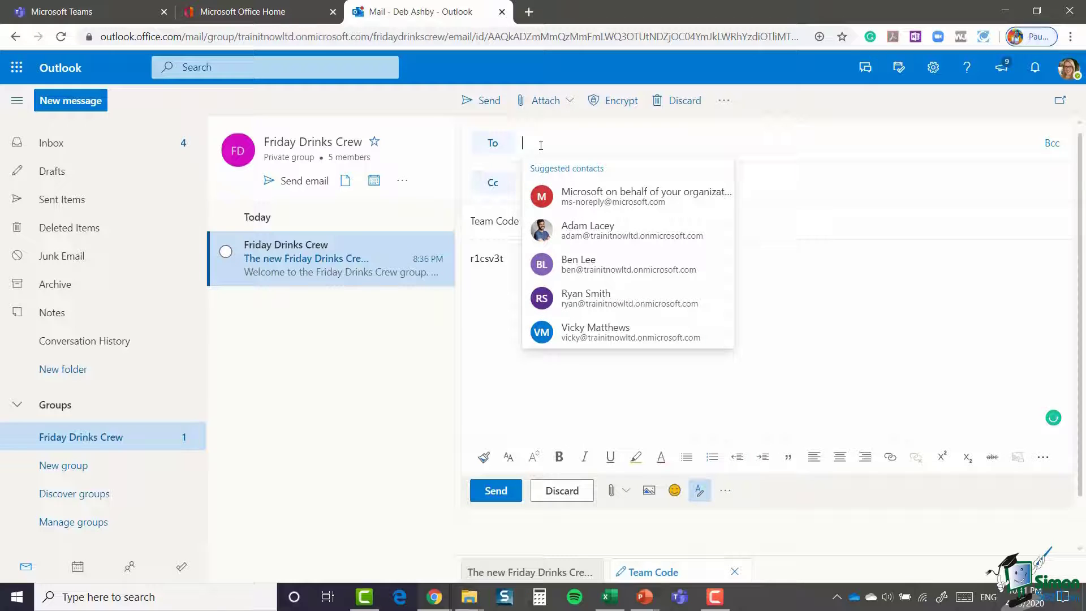
pyautogui.click(600, 236)
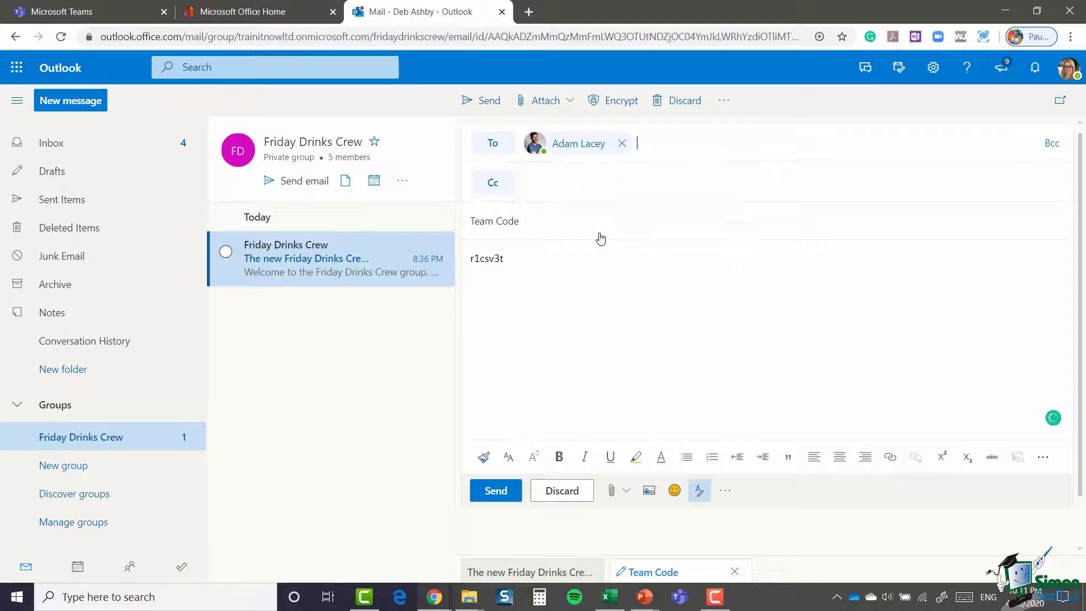
pyautogui.hotkey('ctrl', '1')
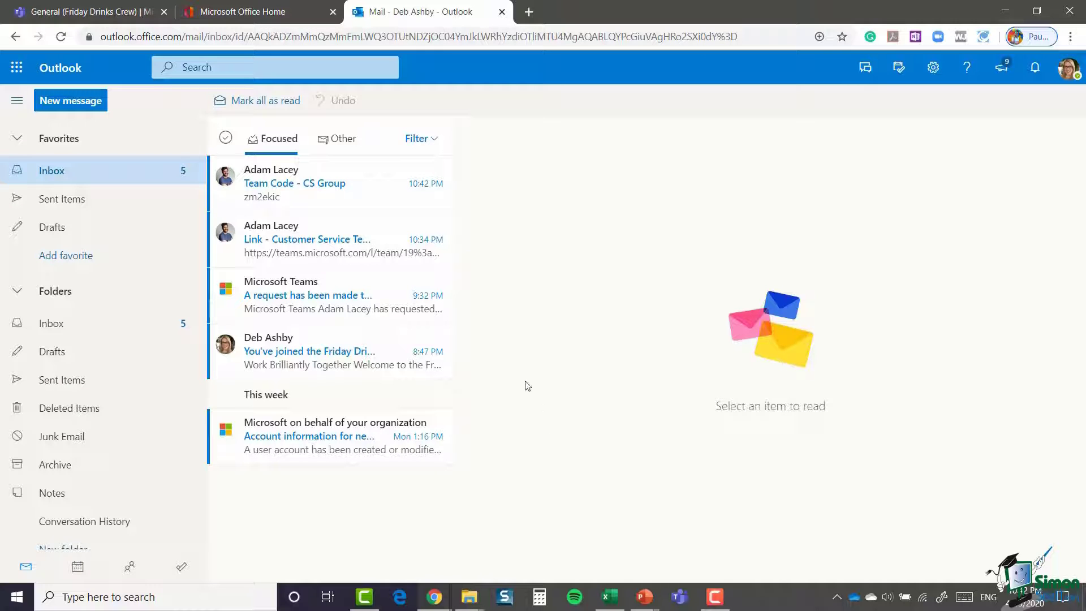
# - Copy the join code from the 'Team Code - CS Group' email and return to Teams
pyautogui.click(369, 190)
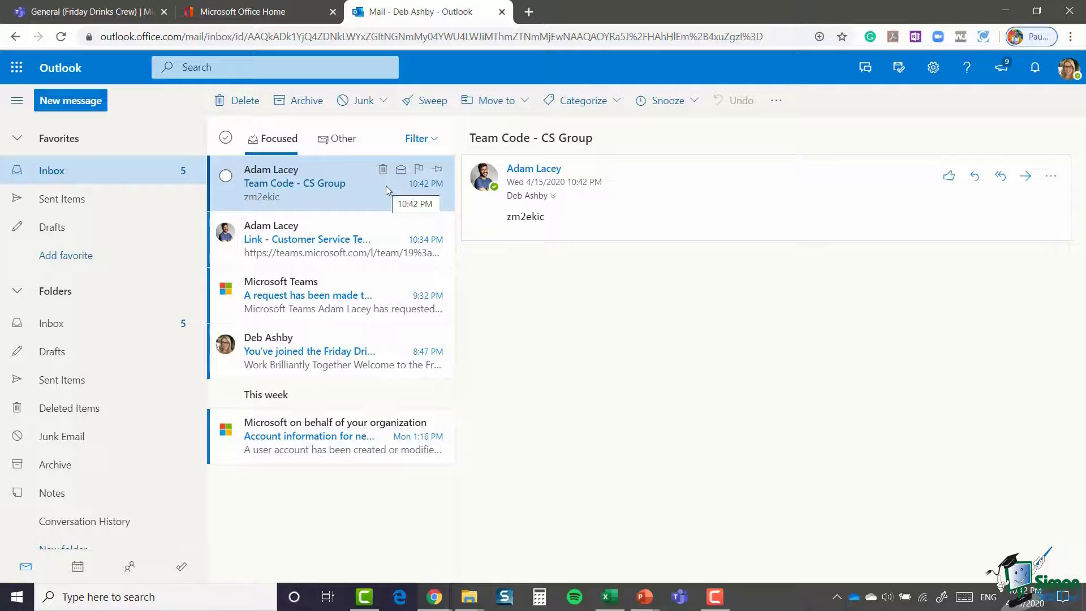
pyautogui.doubleClick(529, 217)
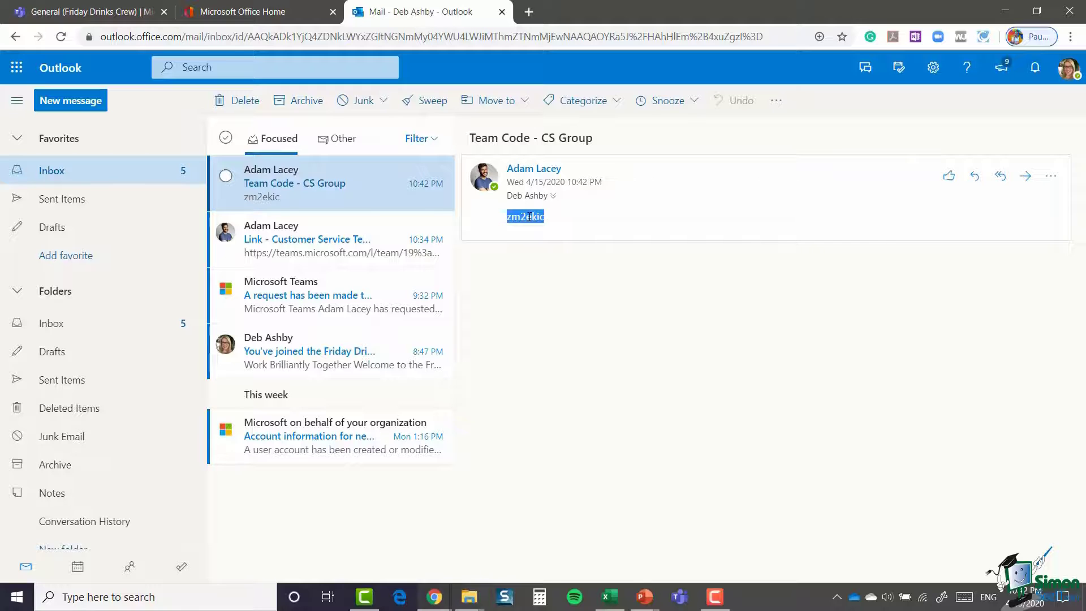
pyautogui.hotkey('ctrl', 'c')
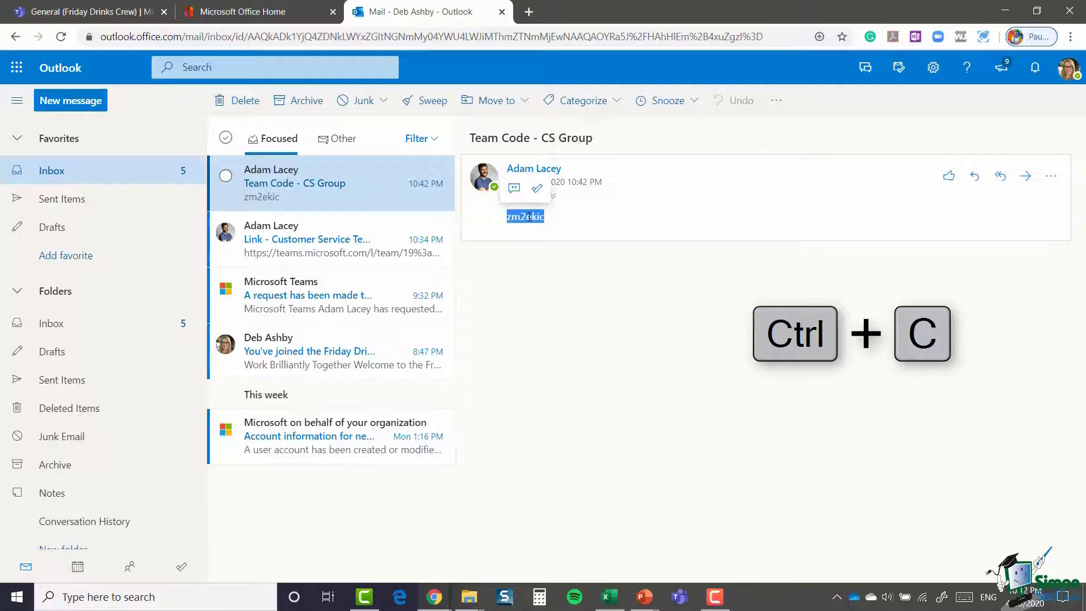
pyautogui.click(112, 13)
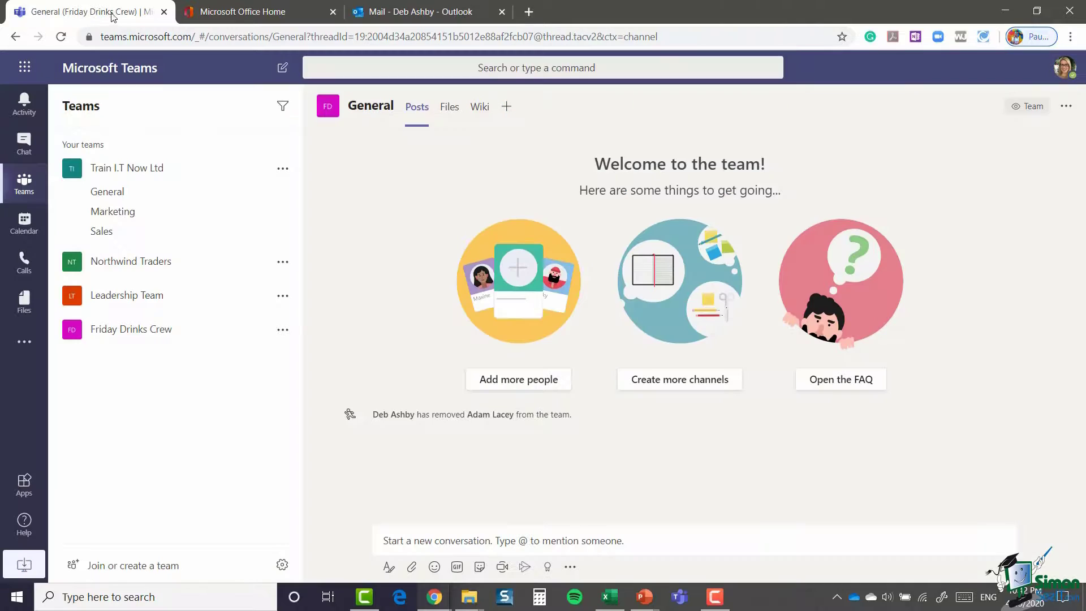
# - Join the Customer Service team by pasting the emailed code under Join or create a team
pyautogui.click(141, 572)
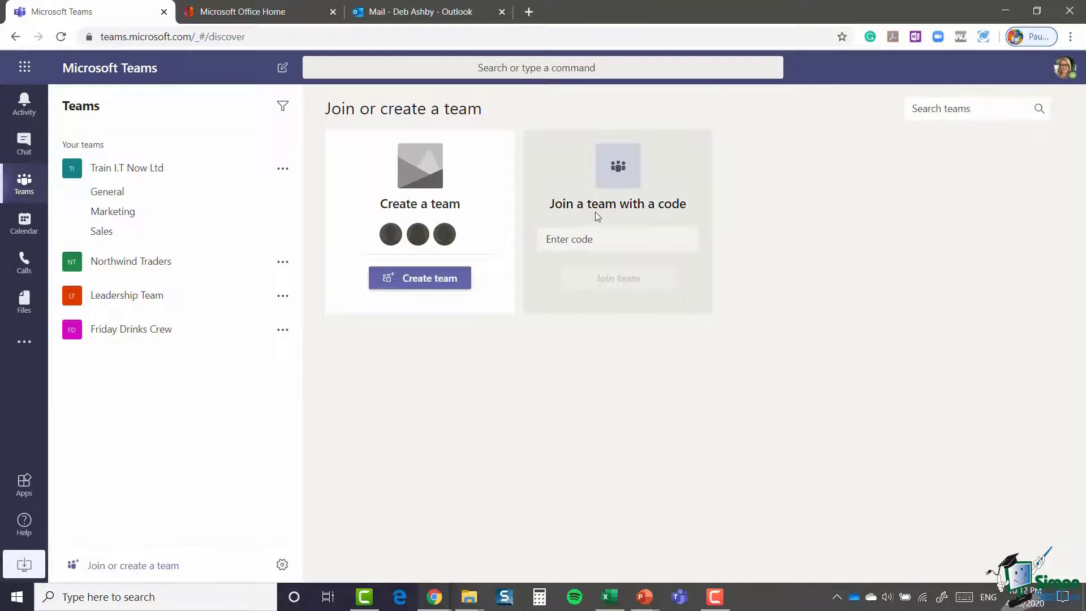
pyautogui.click(558, 242)
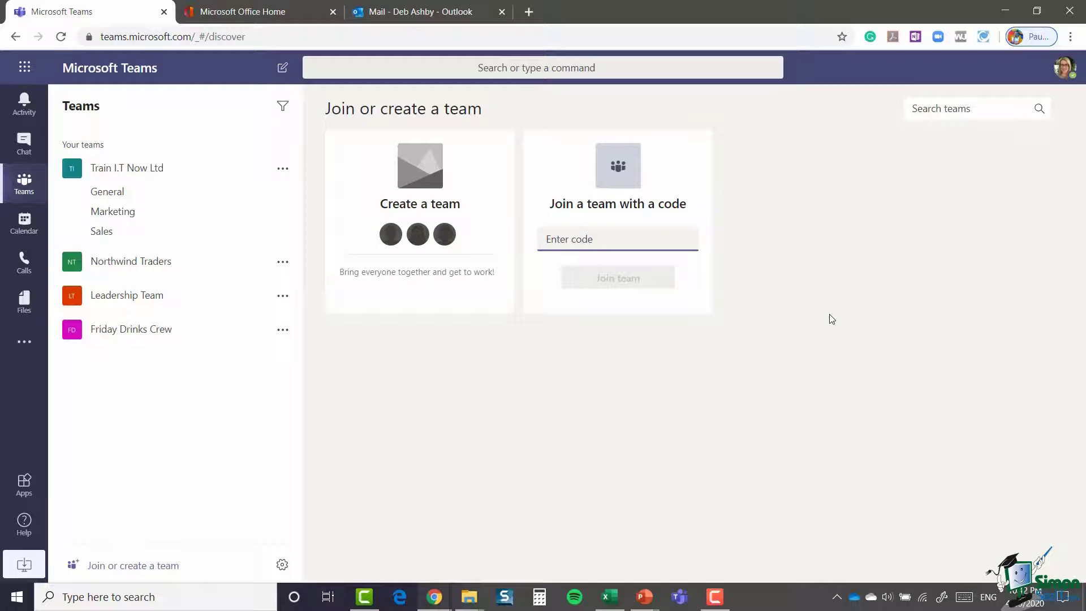
pyautogui.hotkey('ctrl', 'v')
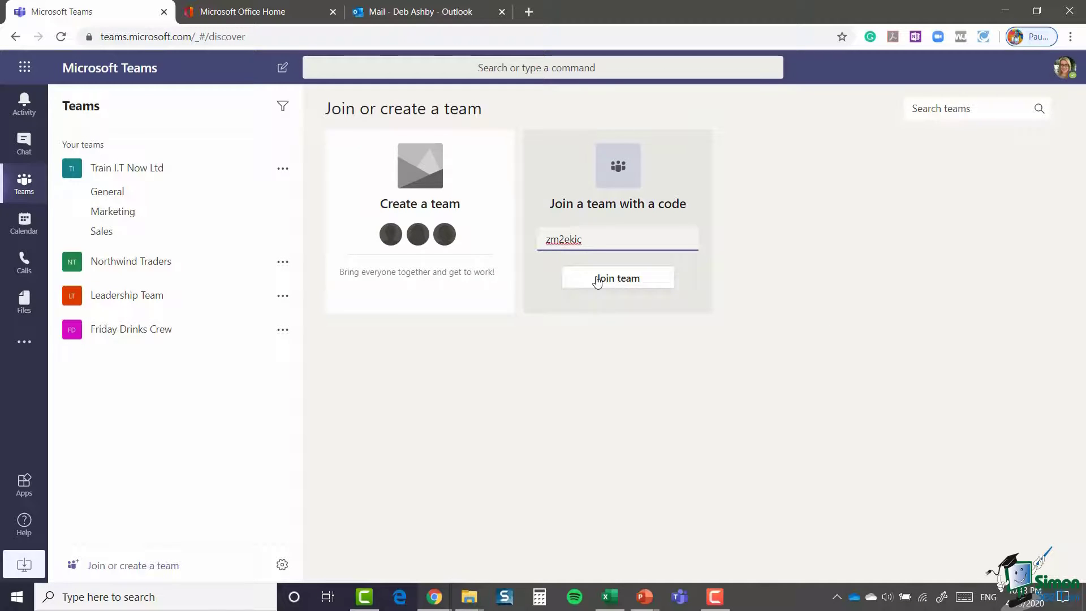
pyautogui.click(616, 280)
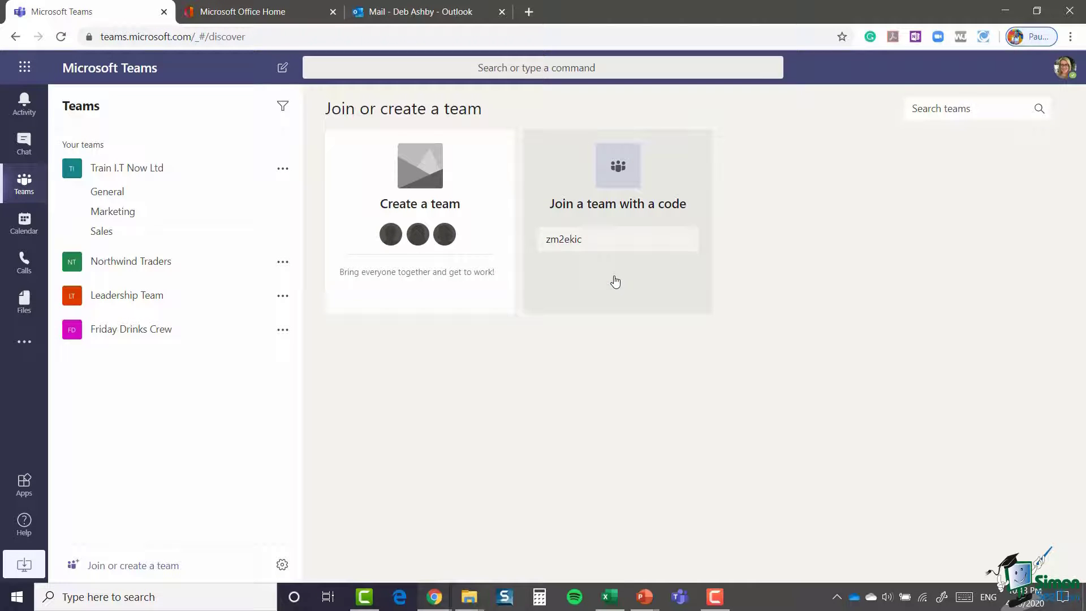